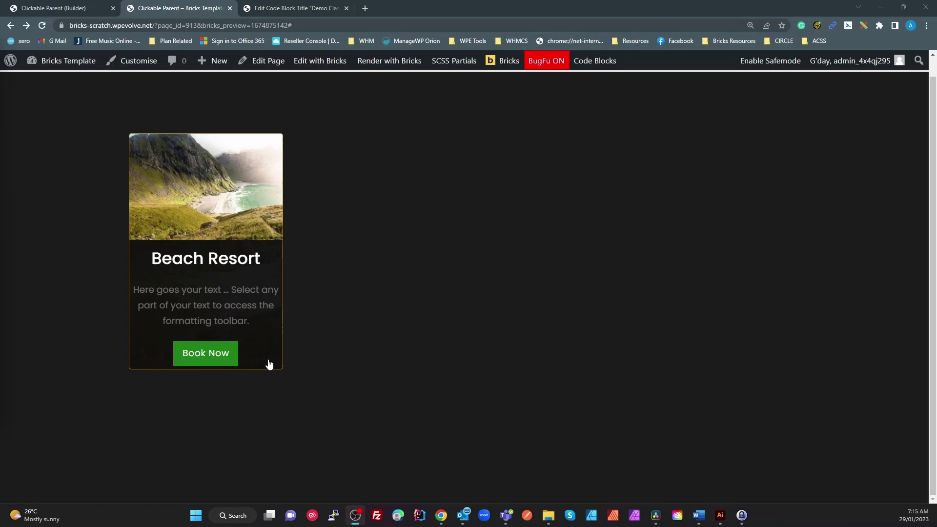
# - Test-click the Beach Resort card, then return to the builder and select the b-clickable-box container
pyautogui.click(243, 269)
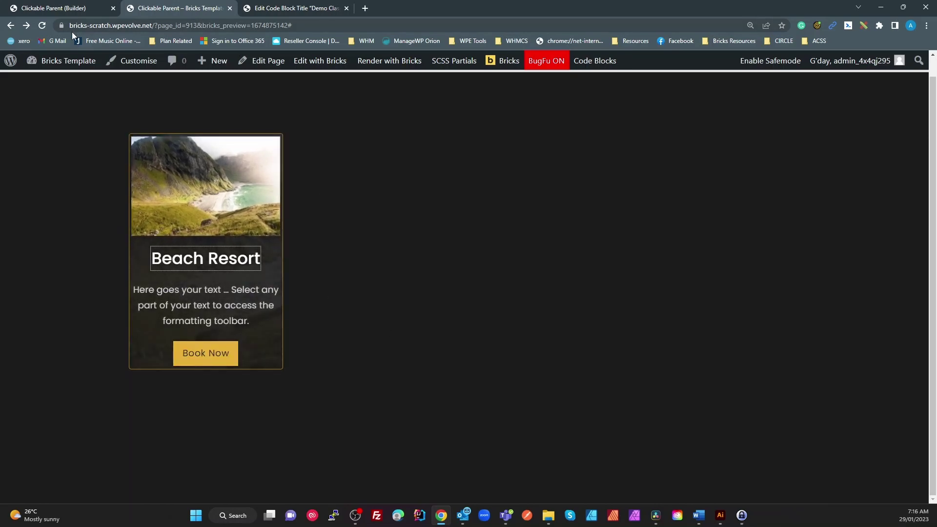
pyautogui.click(78, 10)
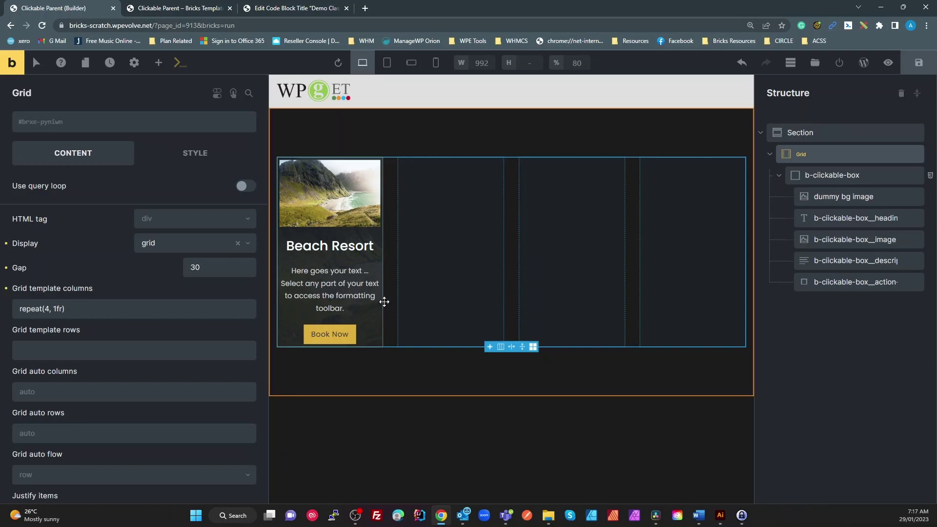
pyautogui.click(819, 177)
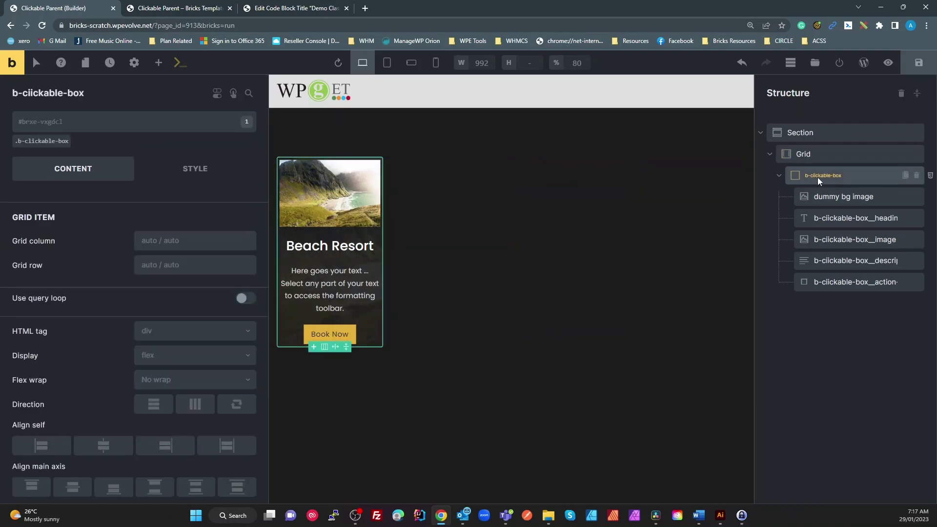
# - Switch between the .b-clickable-box class and the element, and bring up the card's style settings
pyautogui.click(51, 143)
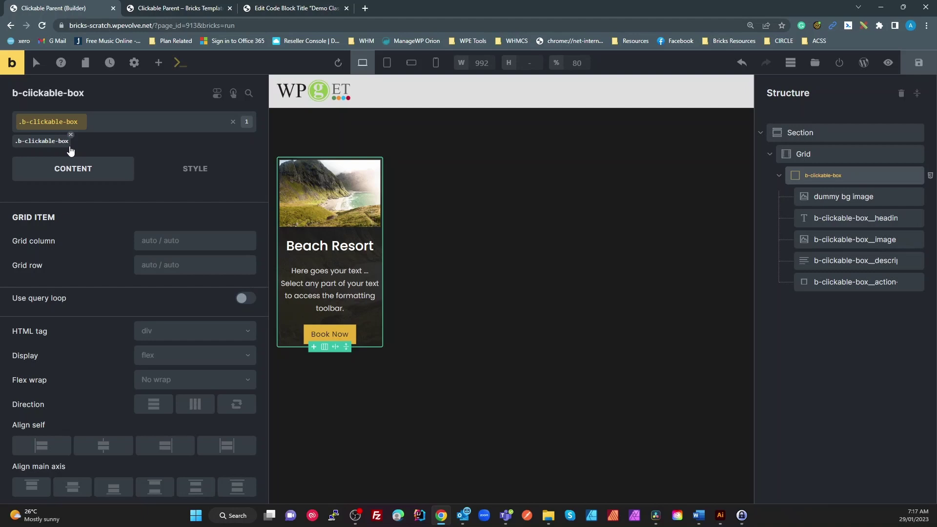
pyautogui.moveTo(94, 128)
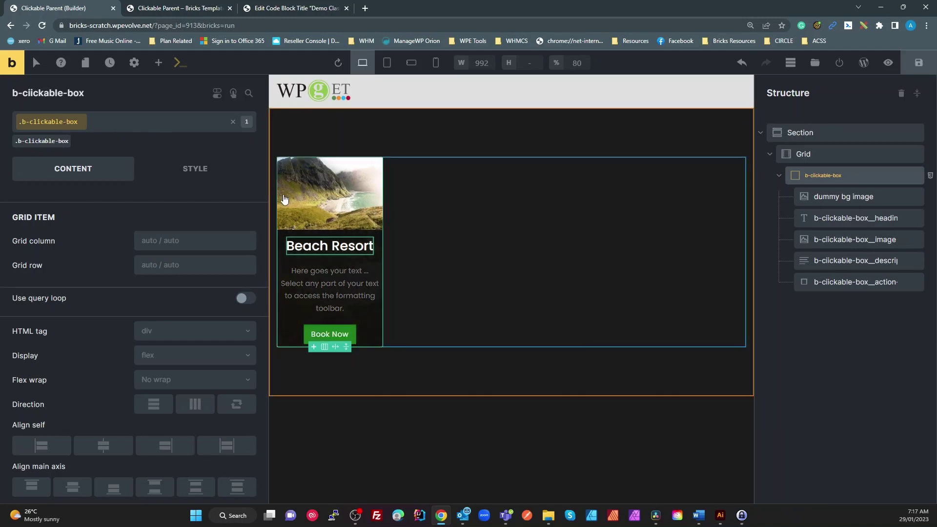
pyautogui.click(128, 121)
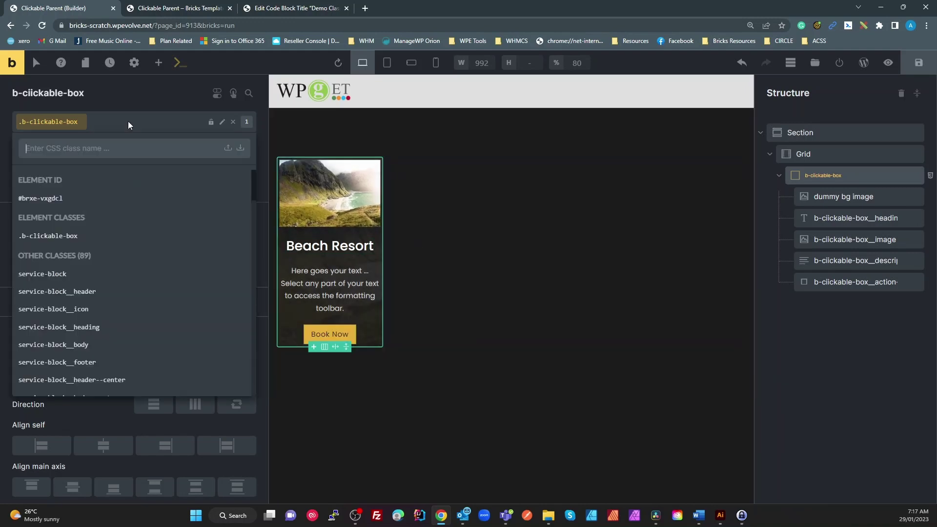
pyautogui.click(233, 122)
pyautogui.scroll(-1, 161, 205)
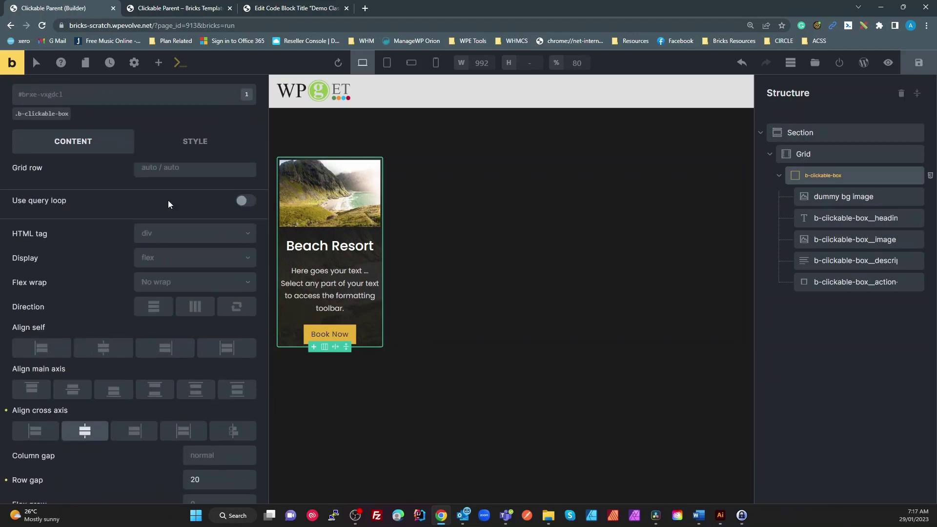
pyautogui.click(197, 146)
pyautogui.scroll(-14, 106, 322)
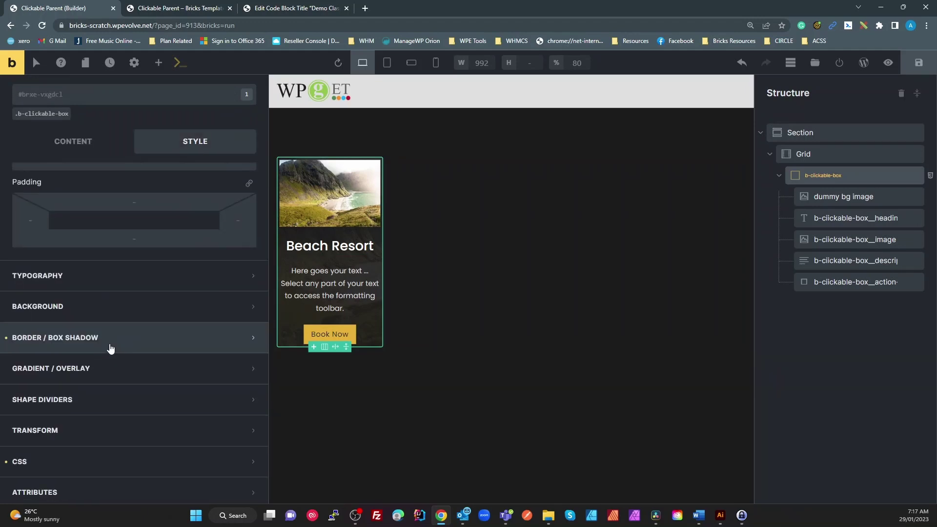
pyautogui.scroll(10, 122, 332)
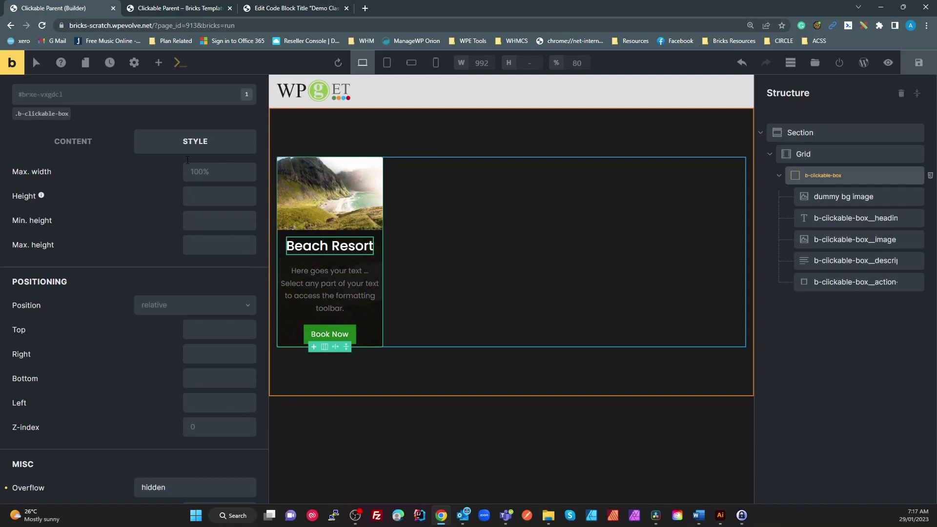
# - Reactivate .b-clickable-box, review its relative position and padding of 5, then collapse Layout
pyautogui.click(42, 113)
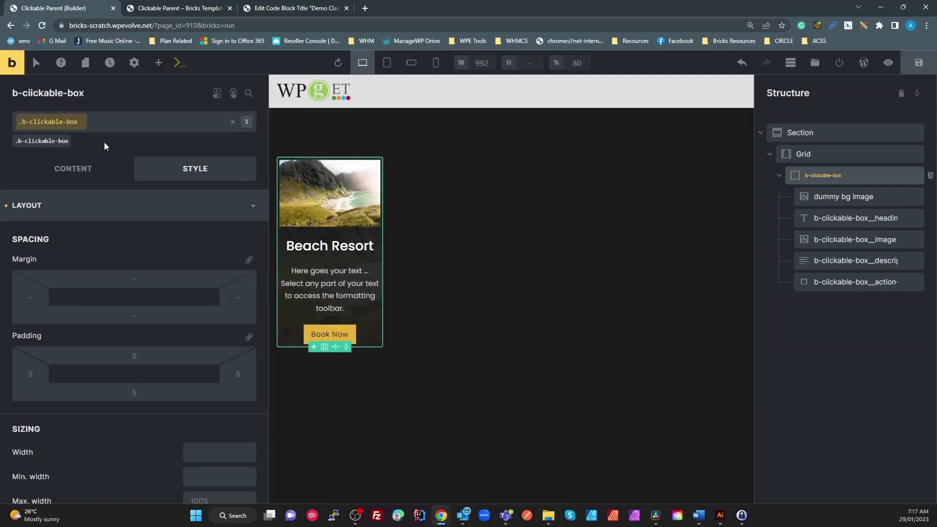
pyautogui.scroll(-3, 86, 218)
pyautogui.scroll(-3, 86, 218)
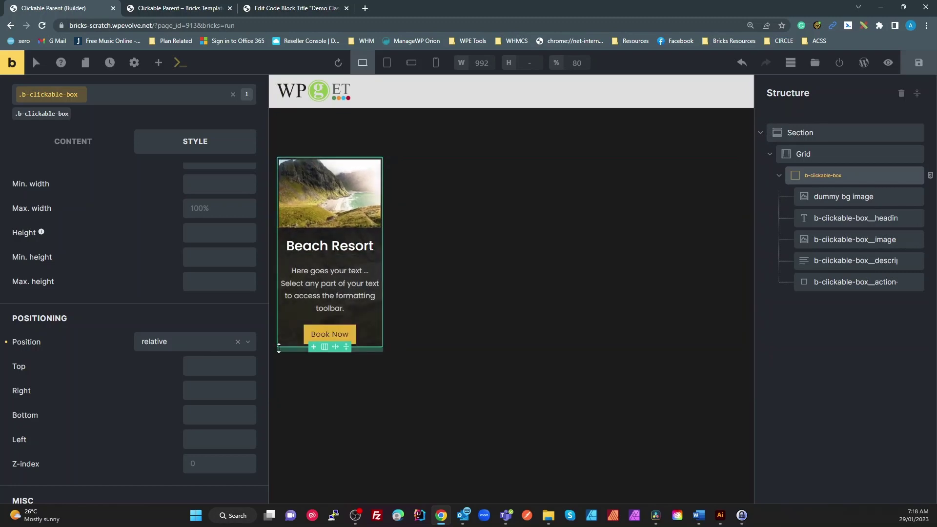
pyautogui.scroll(-2, 196, 350)
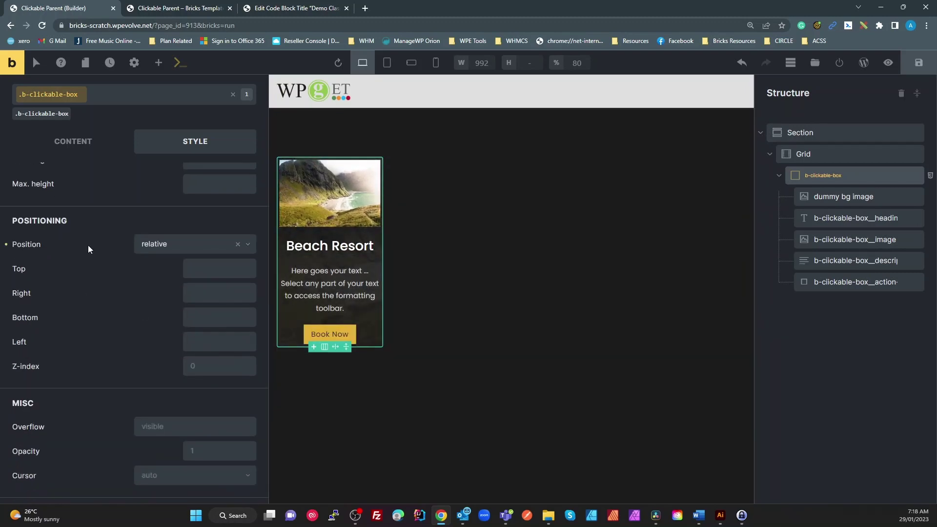
pyautogui.scroll(-9, 103, 277)
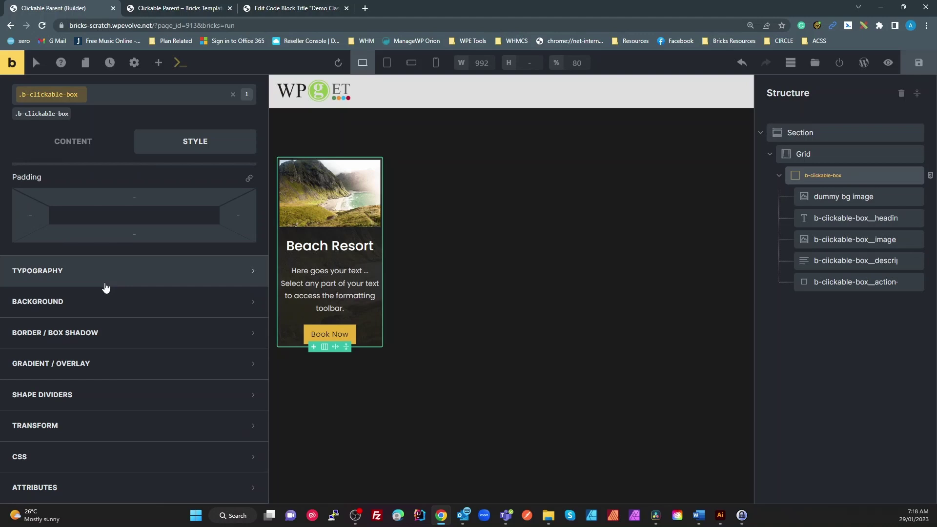
pyautogui.scroll(10, 105, 288)
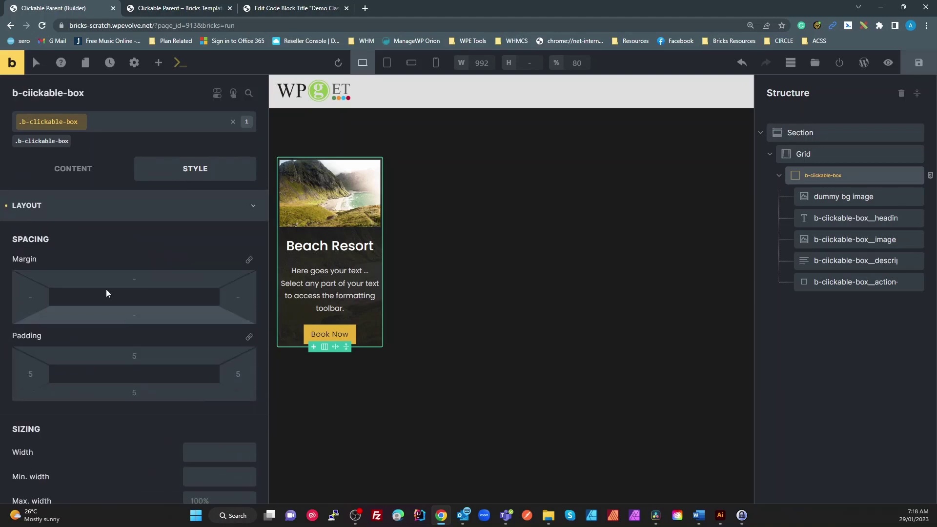
pyautogui.click(51, 208)
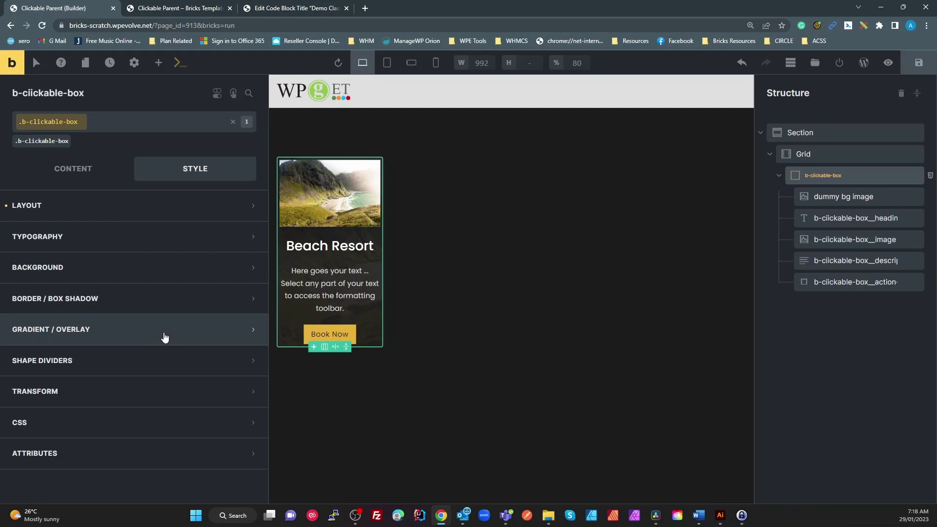
# - Select the dummy bg image, then the heading with its .b-clickable-box__heading class and content settings
pyautogui.click(839, 198)
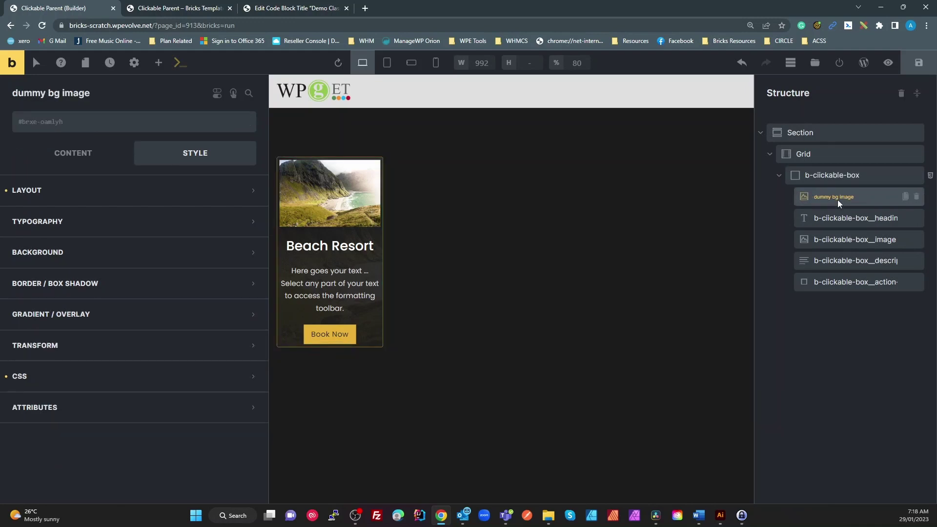
pyautogui.click(840, 218)
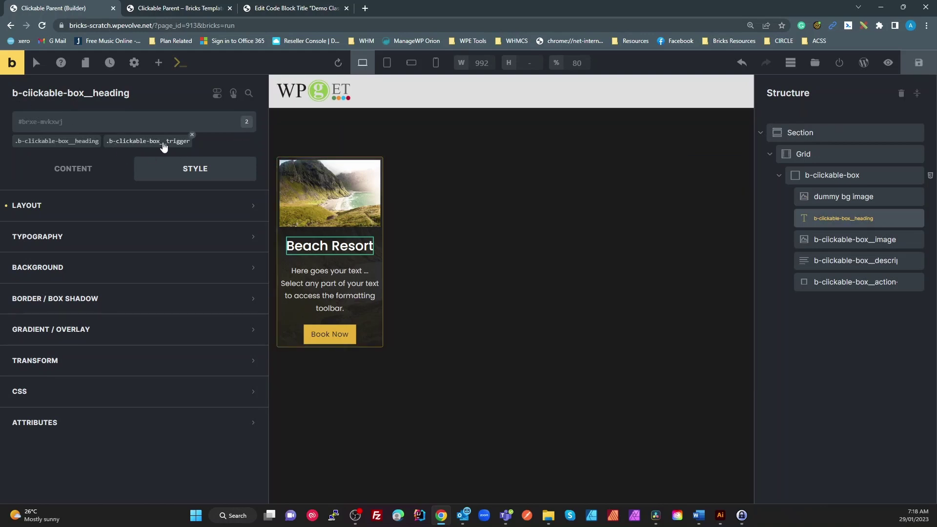
pyautogui.click(84, 142)
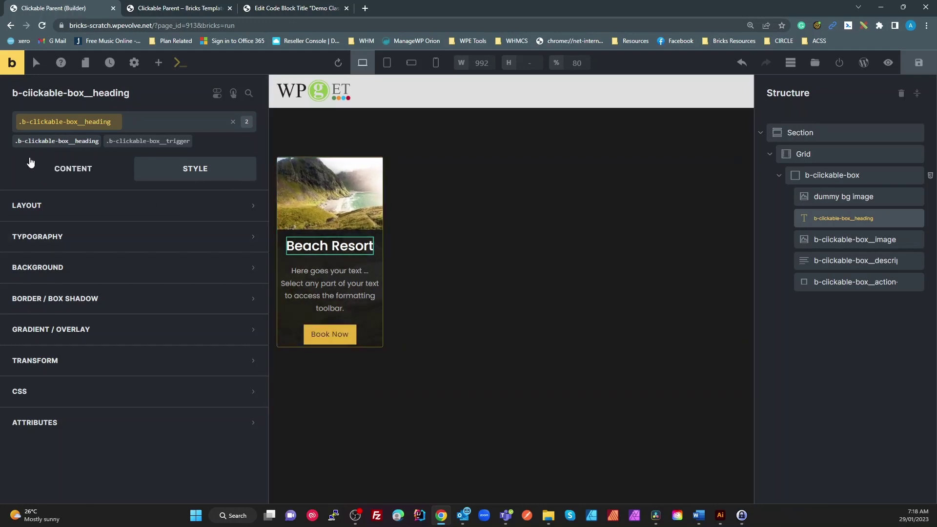
pyautogui.click(84, 169)
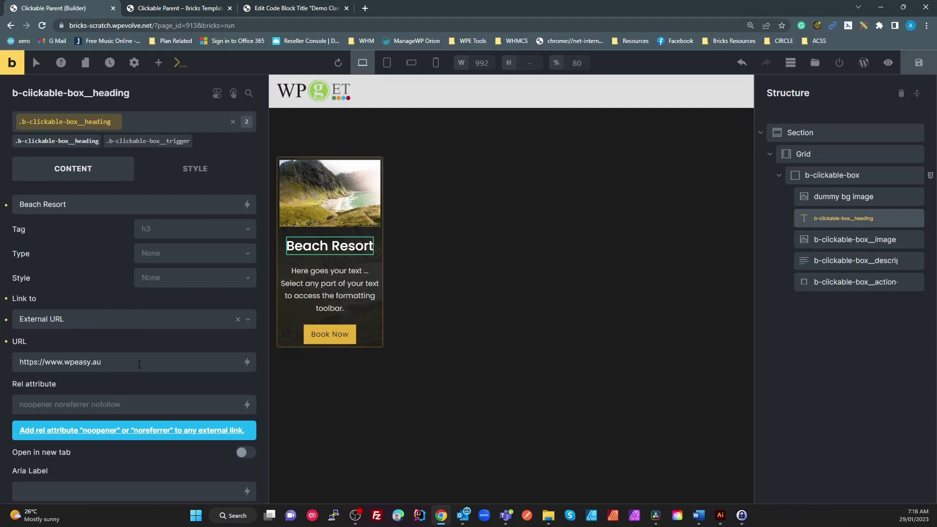
# - Check the heading's Aria Label field, then select the b-clickable-box__image element
pyautogui.scroll(-2, 139, 366)
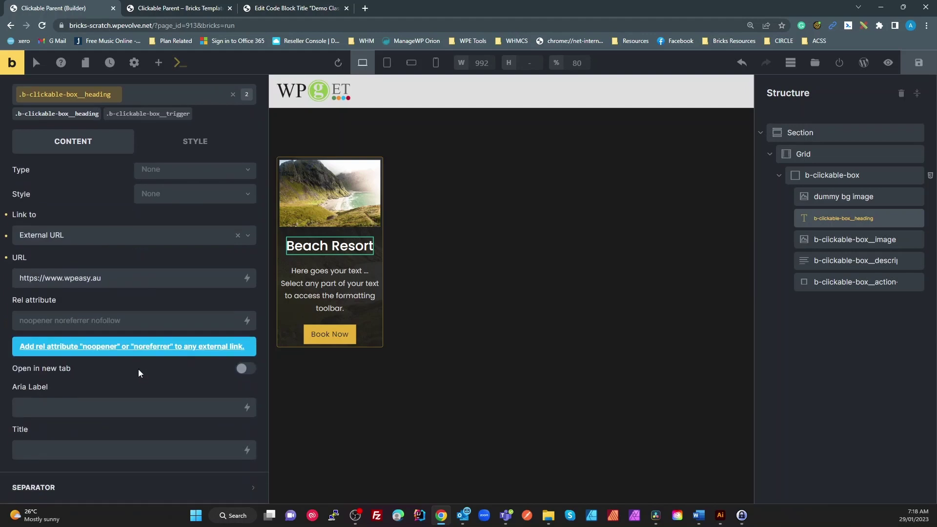
pyautogui.click(64, 406)
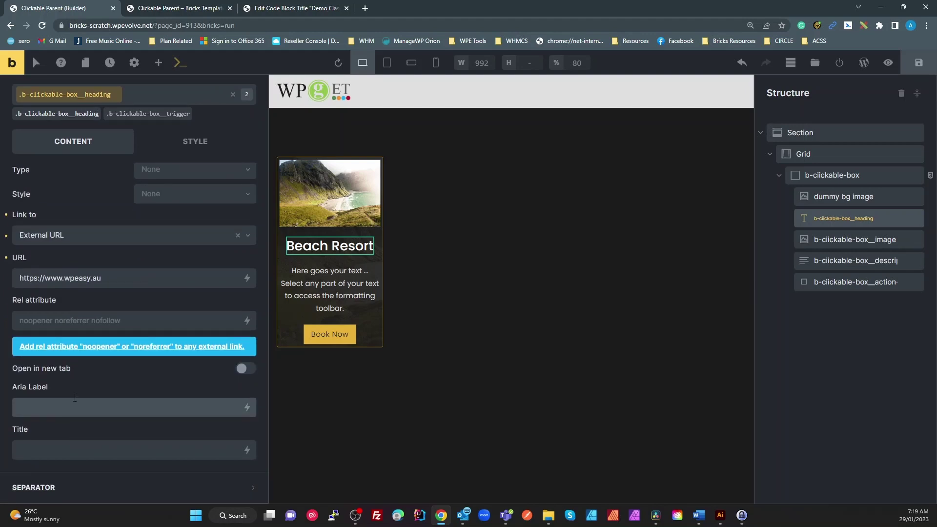
pyautogui.scroll(2, 64, 406)
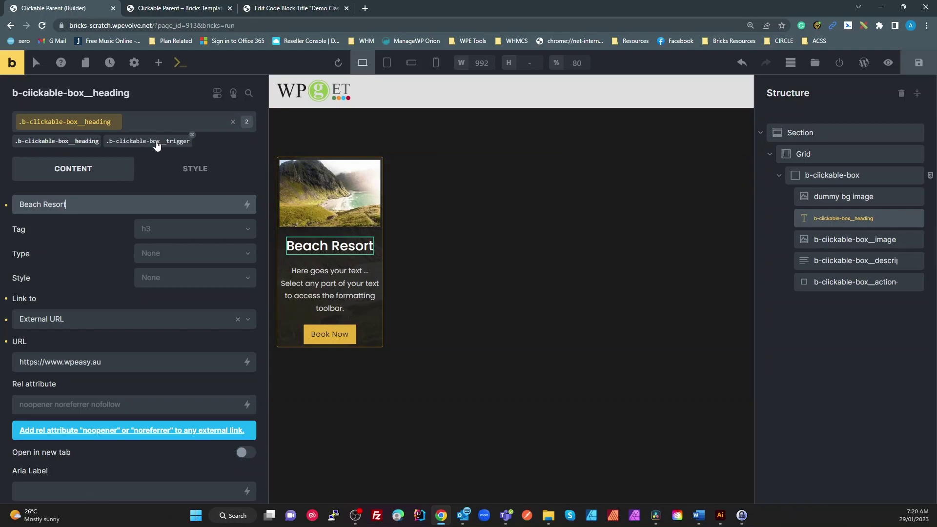
pyautogui.click(836, 241)
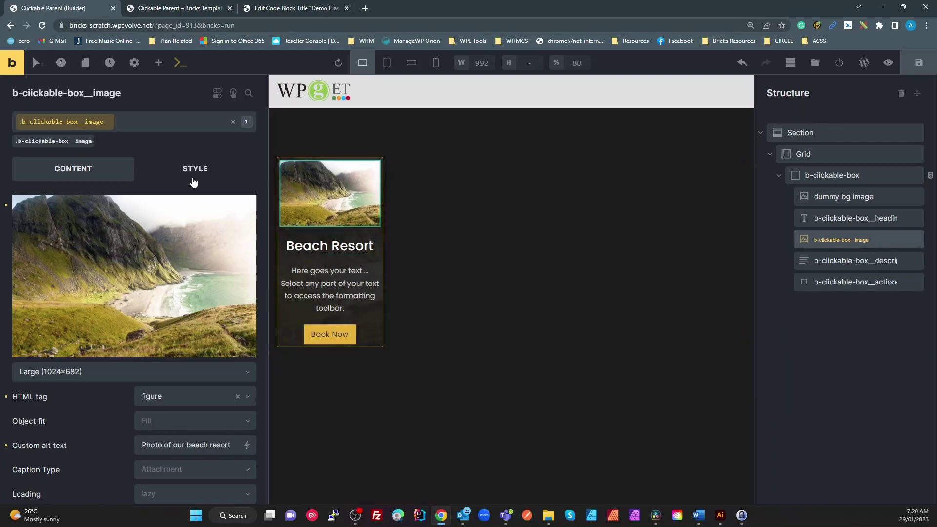
# - Review the image settings: Large (1024×682) photo, figure tag and custom alt text
pyautogui.moveTo(175, 227)
pyautogui.scroll(-3, 189, 397)
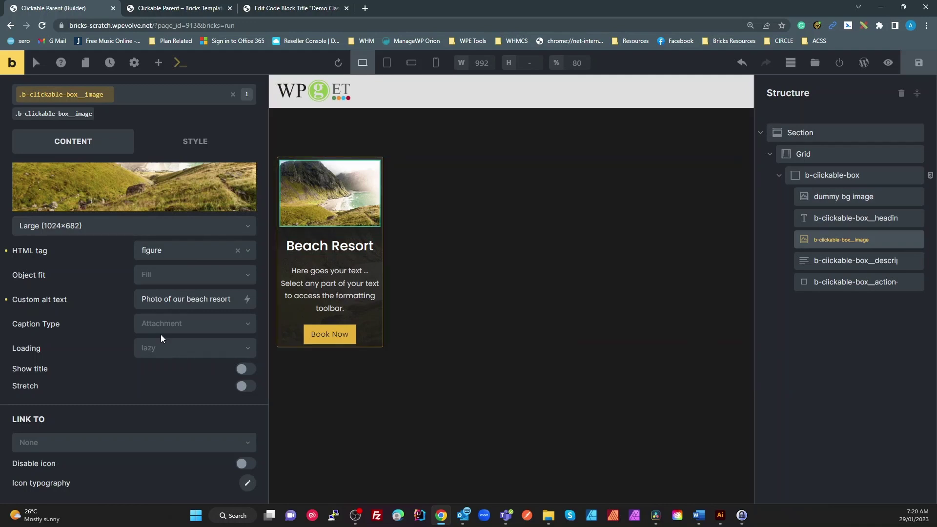
pyautogui.scroll(1, 162, 335)
pyautogui.scroll(-1, 169, 335)
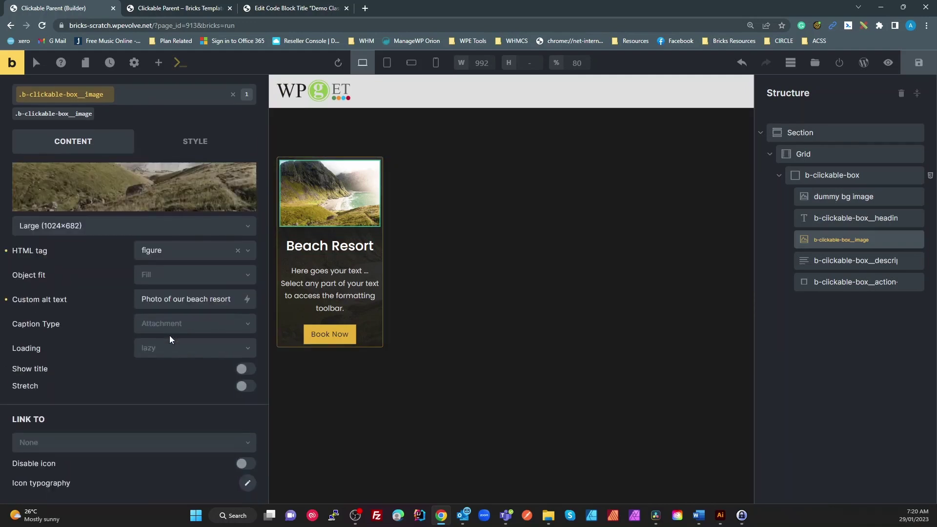
pyautogui.scroll(1, 169, 336)
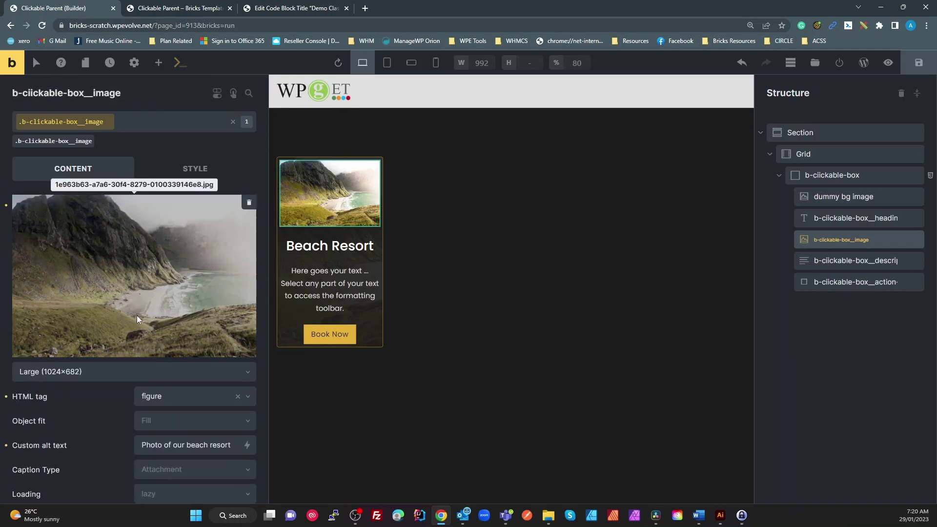
# - Select b-clickable-box__description and review its Layout styles, including spacing, sizing and Order 2
pyautogui.click(874, 265)
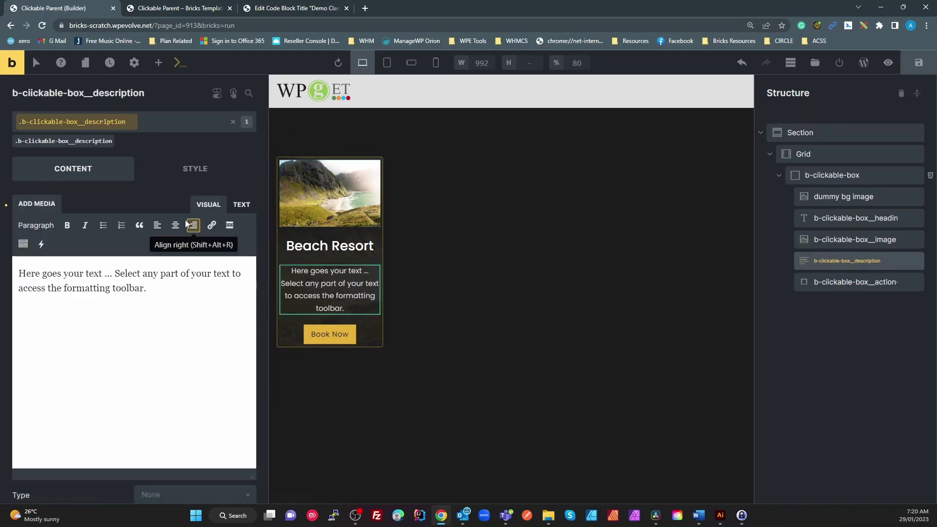
pyautogui.click(200, 173)
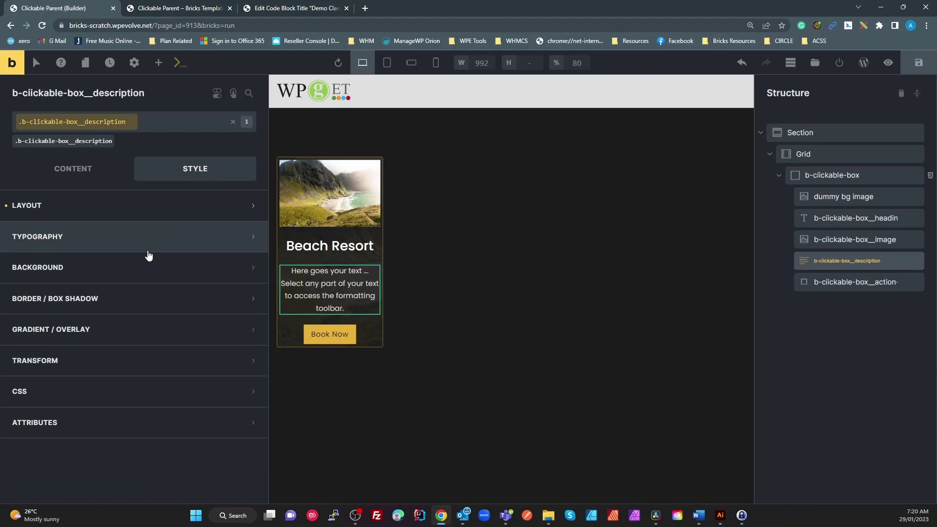
pyautogui.click(84, 217)
pyautogui.scroll(-10, 129, 265)
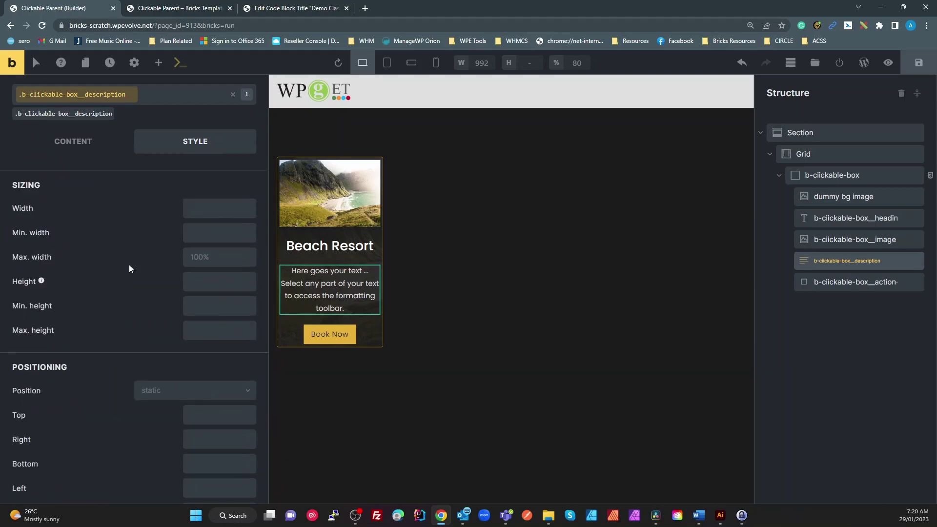
pyautogui.scroll(3, 130, 270)
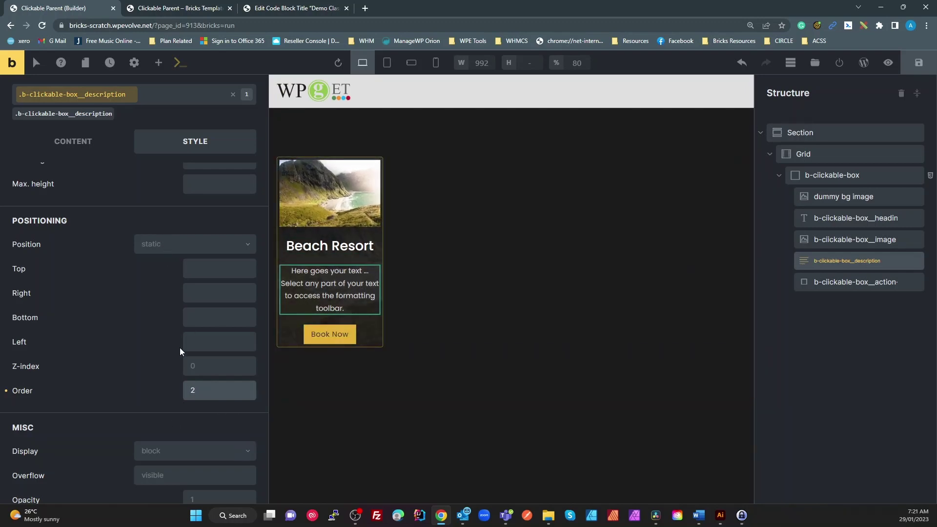
pyautogui.scroll(6, 180, 348)
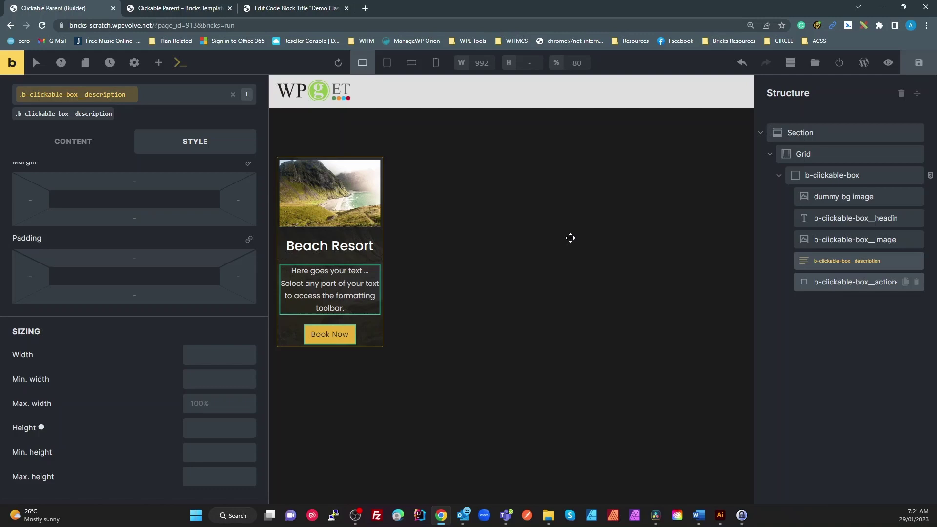
pyautogui.click(837, 217)
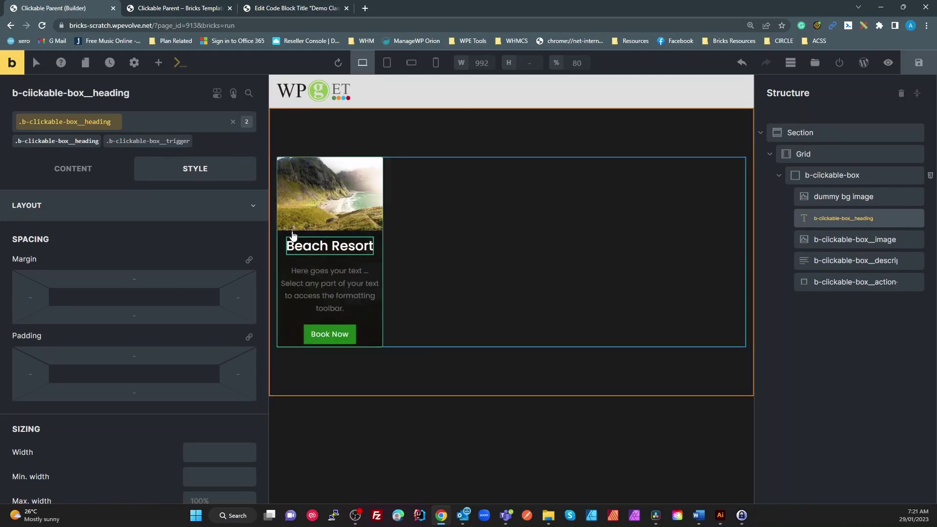
pyautogui.click(58, 172)
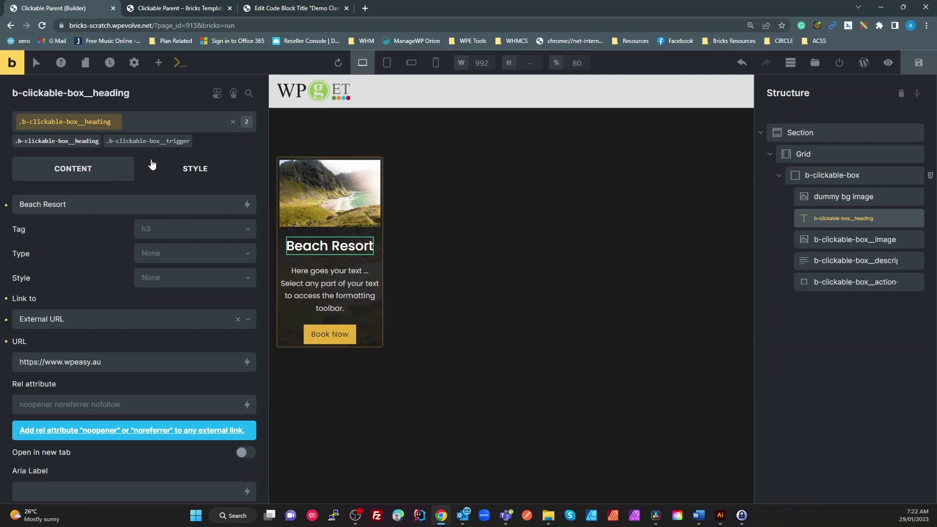
pyautogui.click(156, 142)
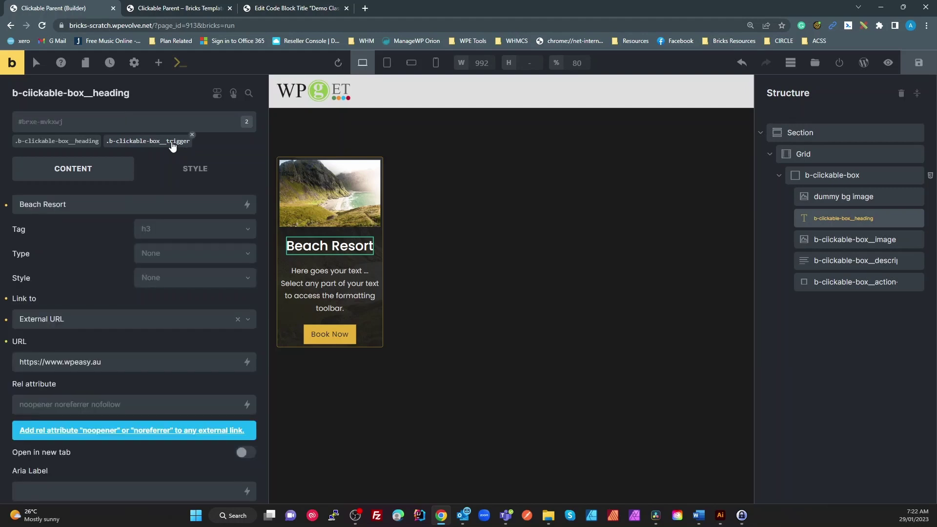
# - Show the trigger class's Custom CSS with the overlay and hover rules, and place the caret at root z-index 10
pyautogui.click(200, 171)
pyautogui.click(144, 205)
pyautogui.click(108, 393)
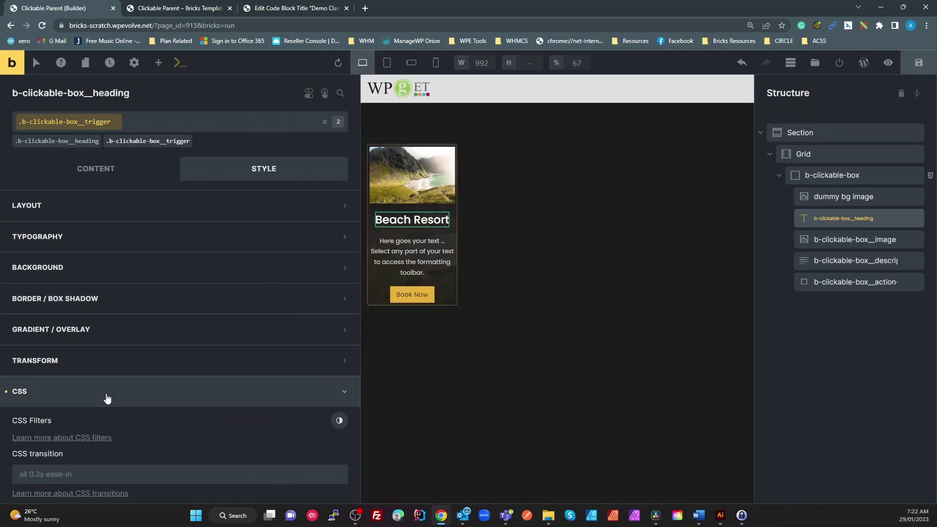
pyautogui.scroll(-6, 244, 287)
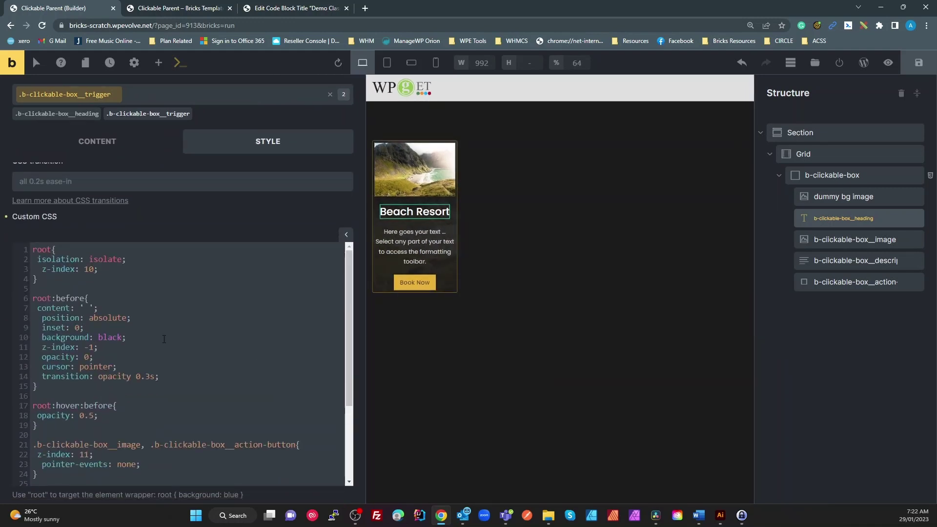
pyautogui.scroll(-1, 164, 339)
pyautogui.scroll(1, 164, 339)
pyautogui.click(85, 270)
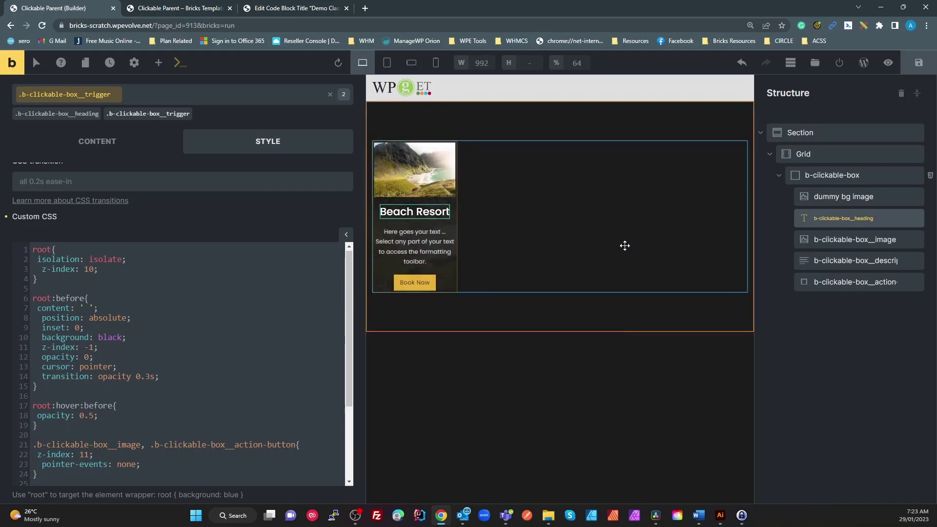
pyautogui.doubleClick(90, 269)
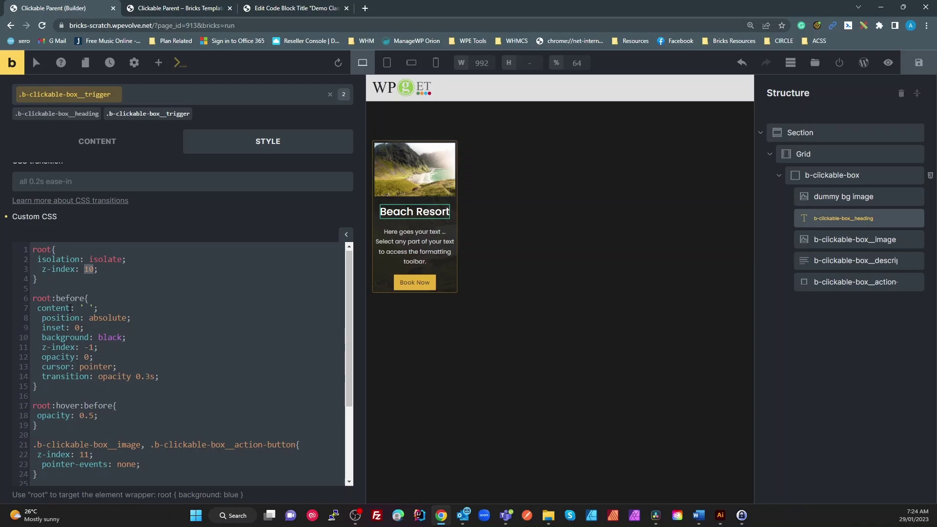
pyautogui.scroll(-2, 212, 317)
pyautogui.scroll(2, 211, 321)
pyautogui.press('Down')
pyautogui.press('Down')
pyautogui.doubleClick(110, 337)
pyautogui.click(90, 348)
pyautogui.moveTo(89, 347); pyautogui.dragTo(87, 348)
pyautogui.doubleClick(105, 259)
pyautogui.doubleClick(57, 259)
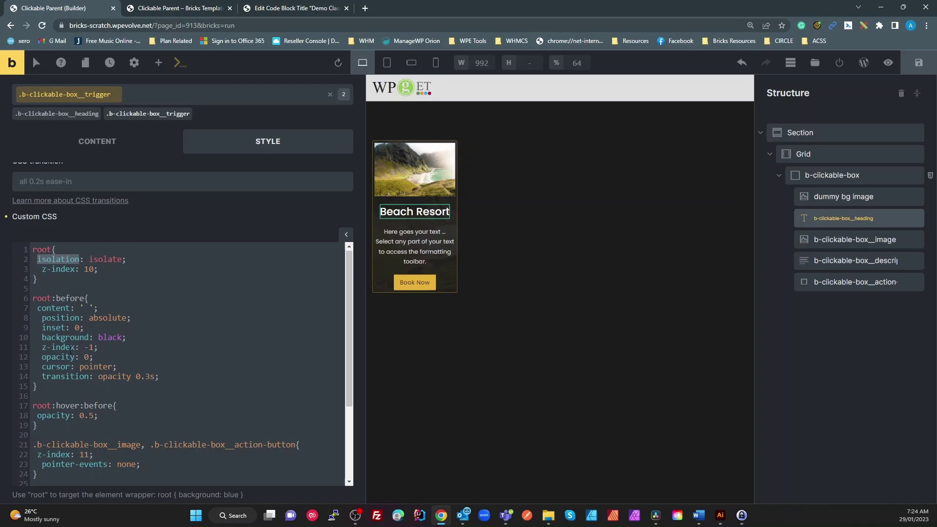
pyautogui.click(71, 351)
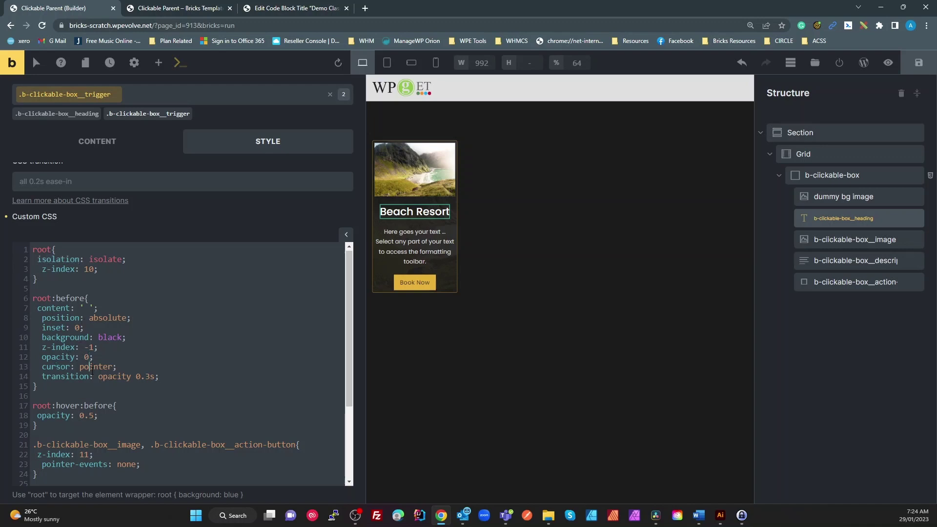
pyautogui.moveTo(117, 376); pyautogui.dragTo(155, 376)
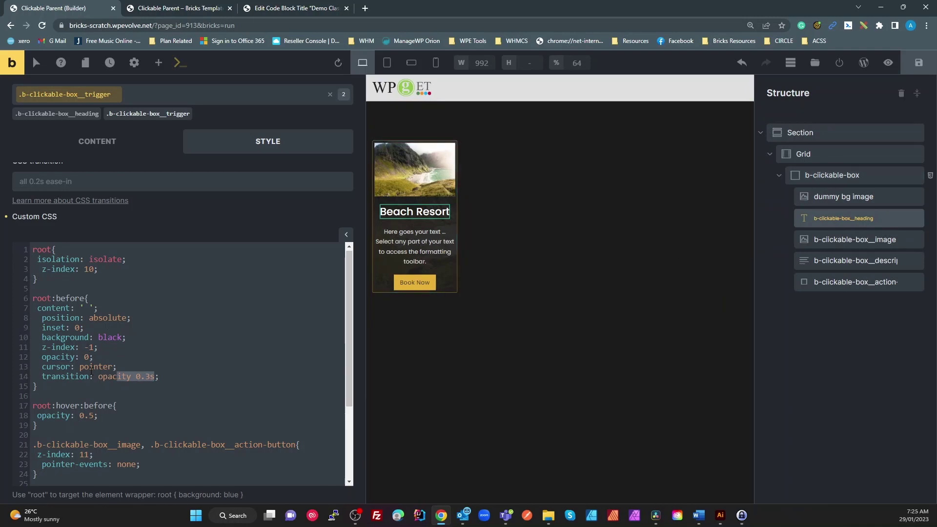
pyautogui.click(85, 358)
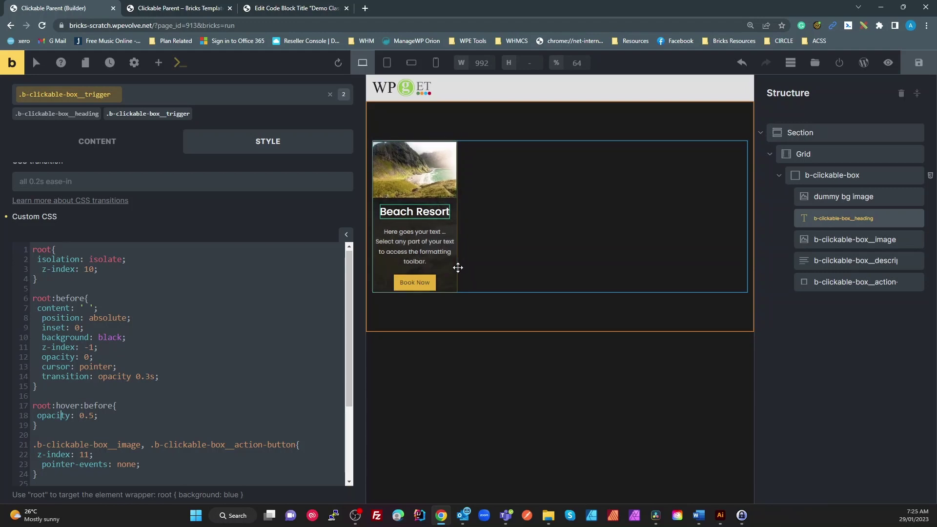
pyautogui.moveTo(38, 387); pyautogui.dragTo(24, 245)
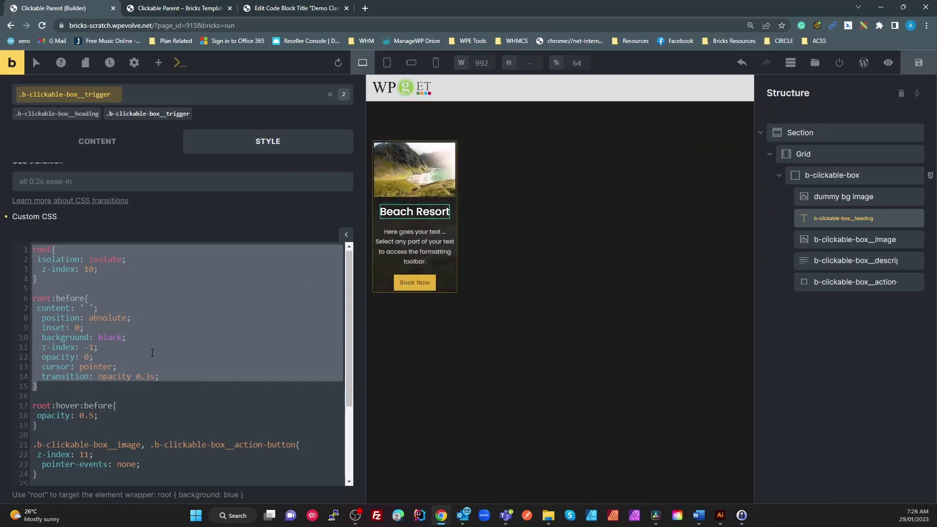
pyautogui.scroll(-5, 153, 353)
pyautogui.scroll(5, 155, 353)
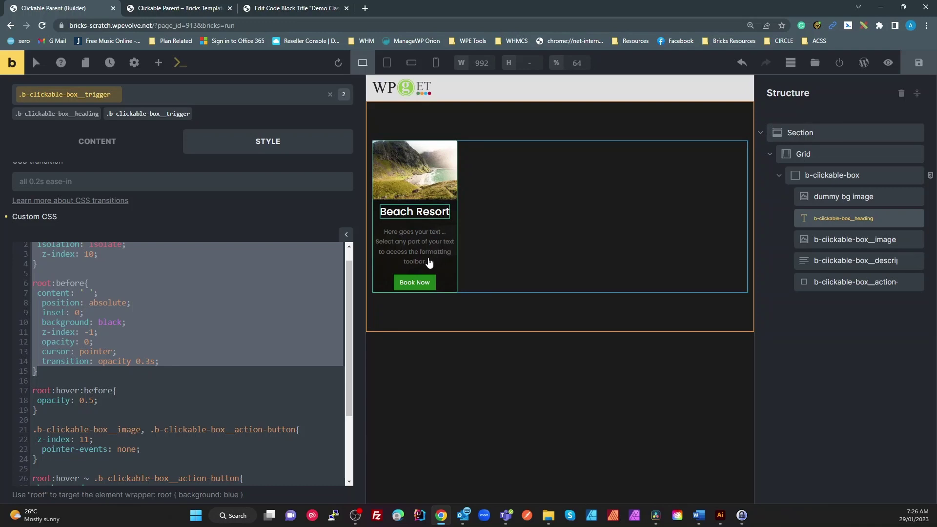
pyautogui.click(90, 343)
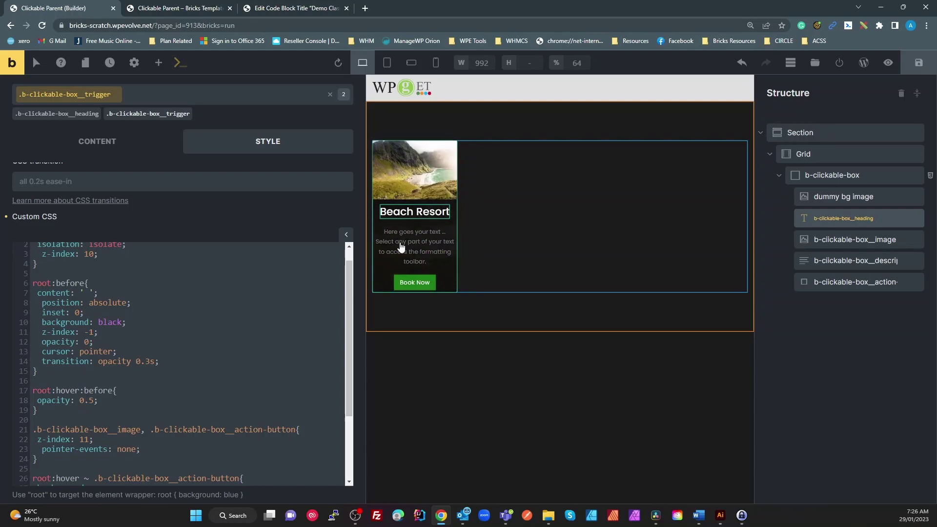
pyautogui.scroll(-2, 236, 361)
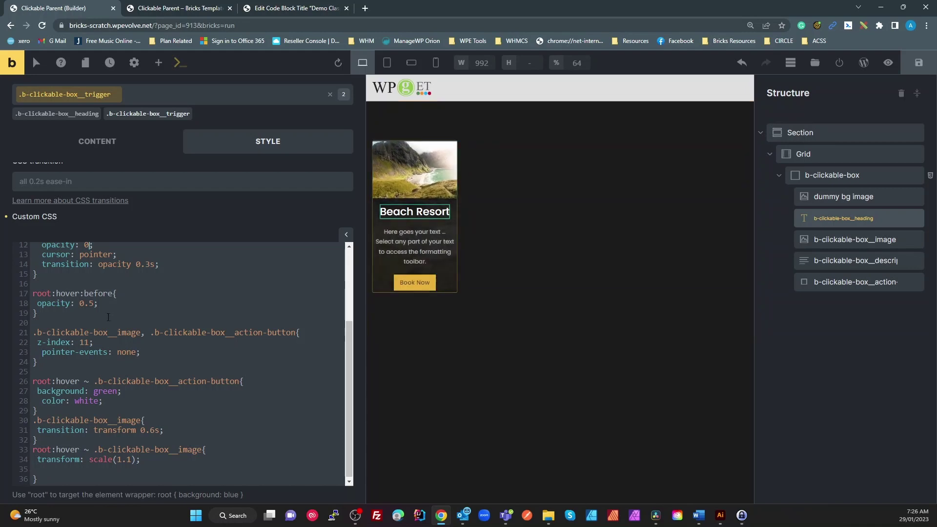
pyautogui.moveTo(141, 332); pyautogui.dragTo(39, 330)
pyautogui.moveTo(296, 332); pyautogui.dragTo(162, 330)
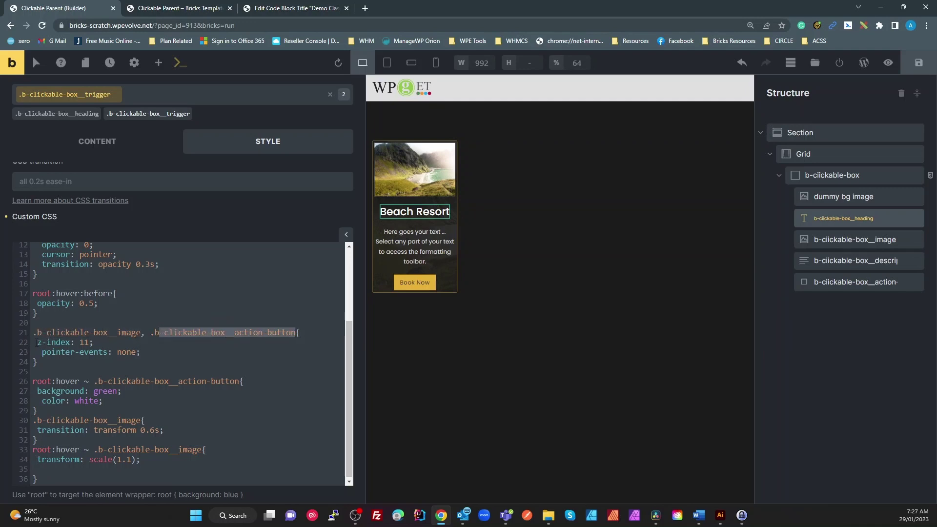
pyautogui.click(38, 343)
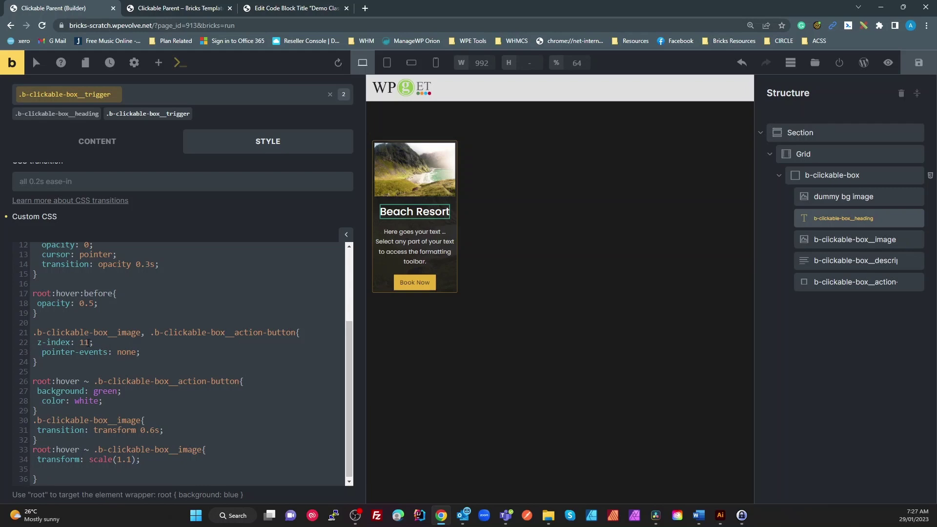
pyautogui.scroll(5, 113, 279)
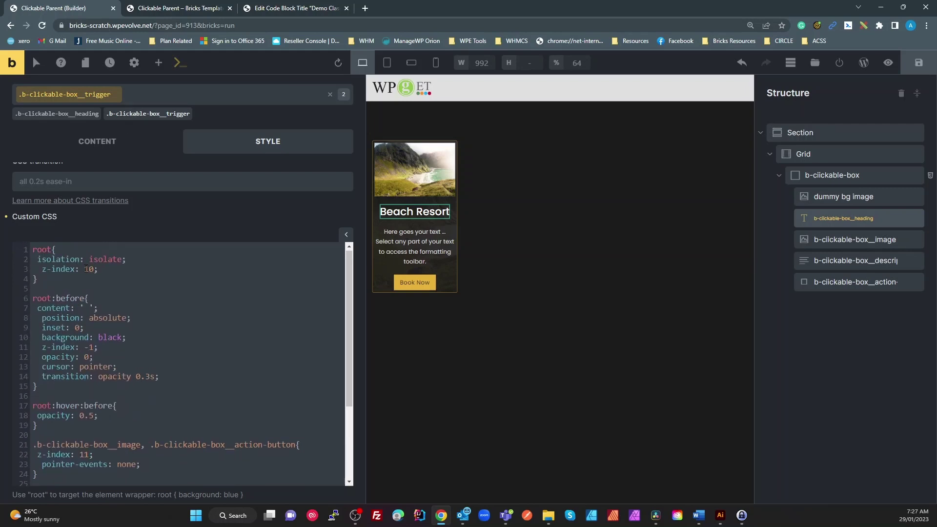
pyautogui.scroll(-3, 86, 269)
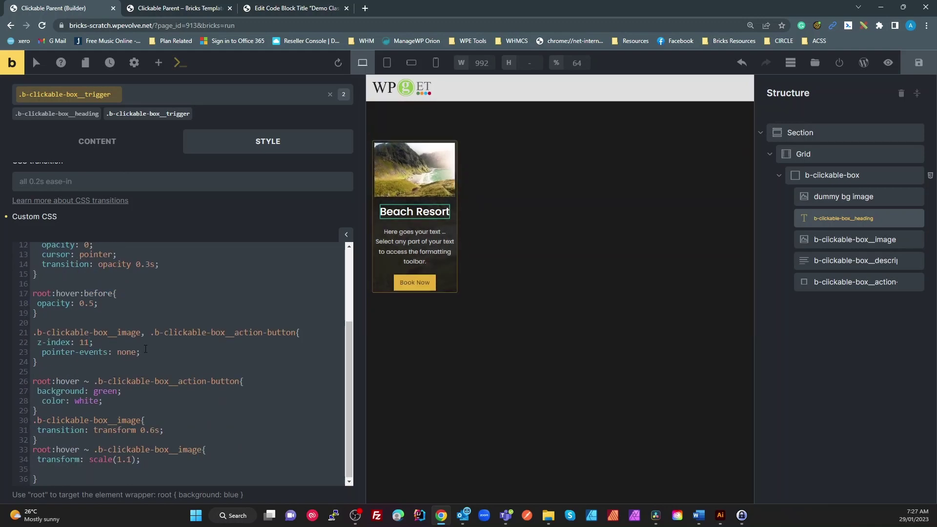
pyautogui.moveTo(145, 350); pyautogui.dragTo(38, 351)
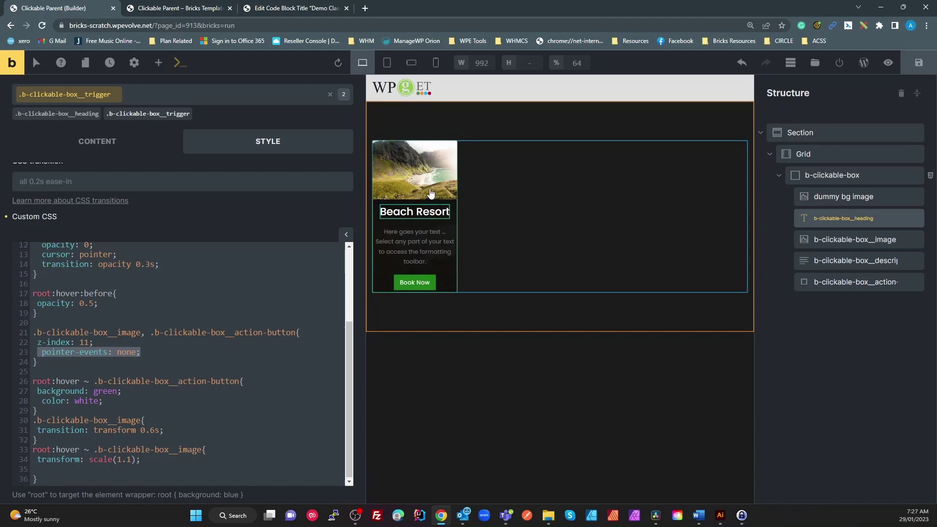
# - Wrap line 23's 'pointer-events: none;' in /* and */ to disable it
pyautogui.click(42, 352)
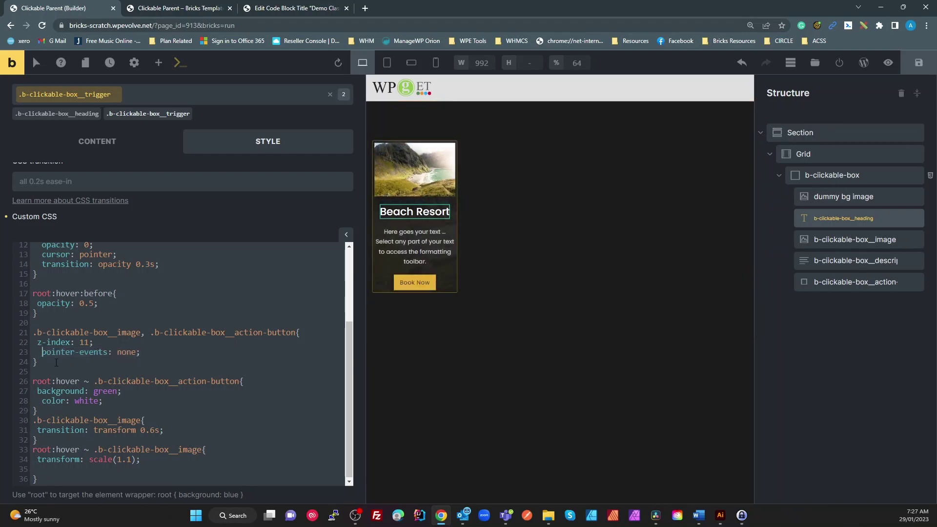
pyautogui.write('/*')
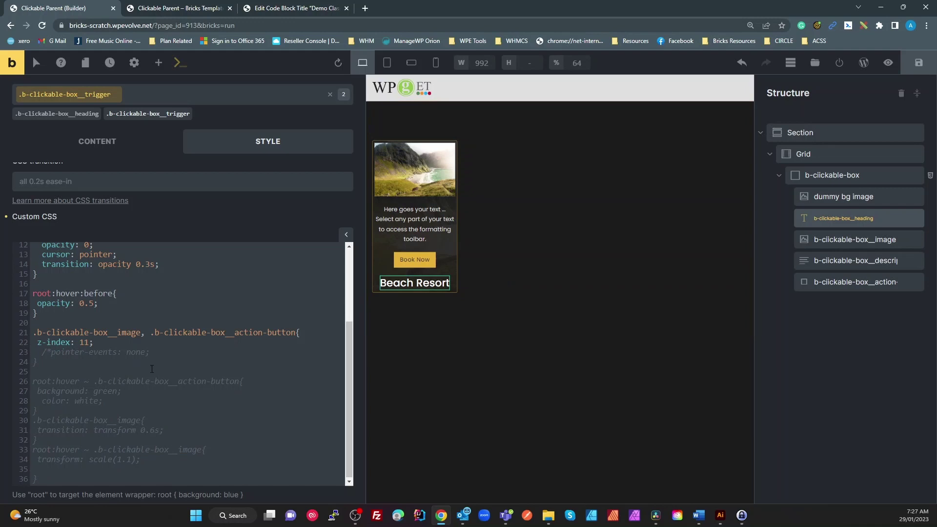
pyautogui.click(164, 347)
pyautogui.write('*/')
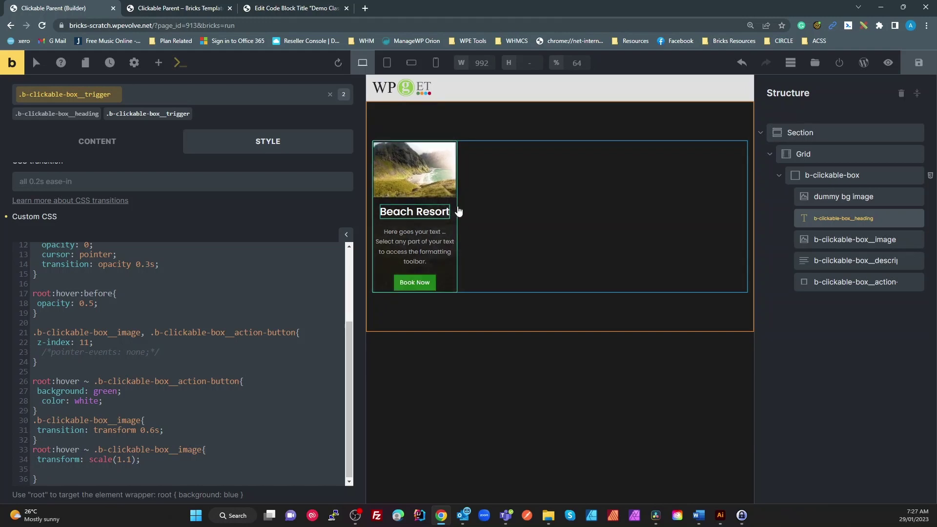
# - Delete the /* comment marker before line 23's pointer-events: none rule
pyautogui.click(54, 353)
pyautogui.press('BackSpace')
pyautogui.press('BackSpace')
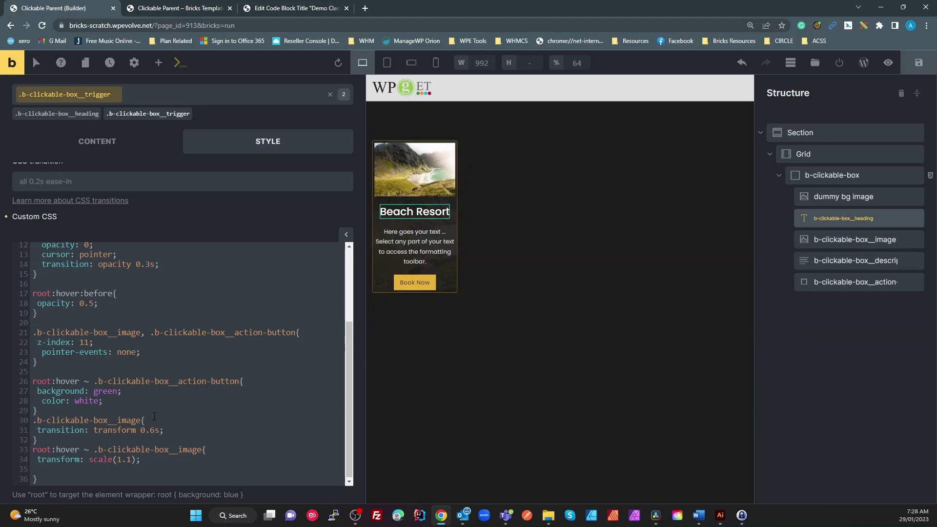
pyautogui.moveTo(83, 383); pyautogui.dragTo(13, 384)
pyautogui.doubleClick(68, 383)
pyautogui.click(84, 384)
pyautogui.moveTo(96, 383); pyautogui.dragTo(237, 383)
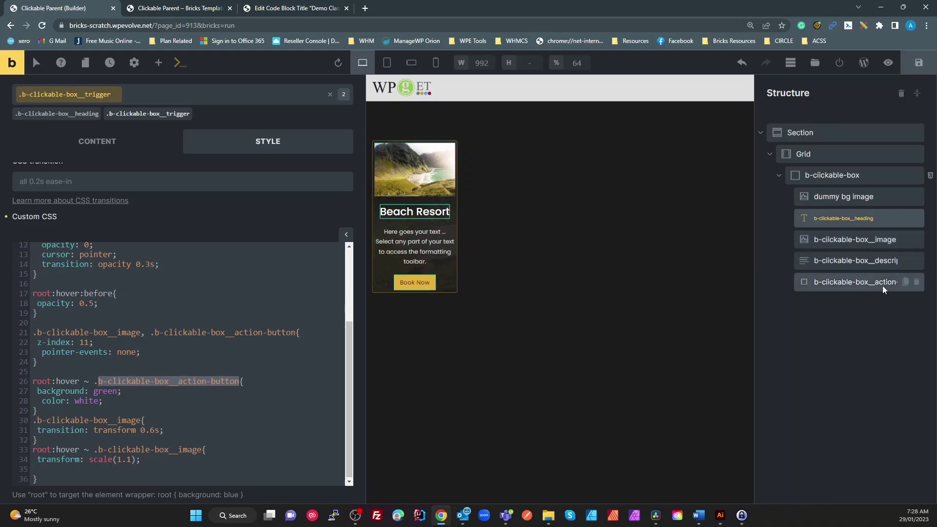
pyautogui.click(97, 391)
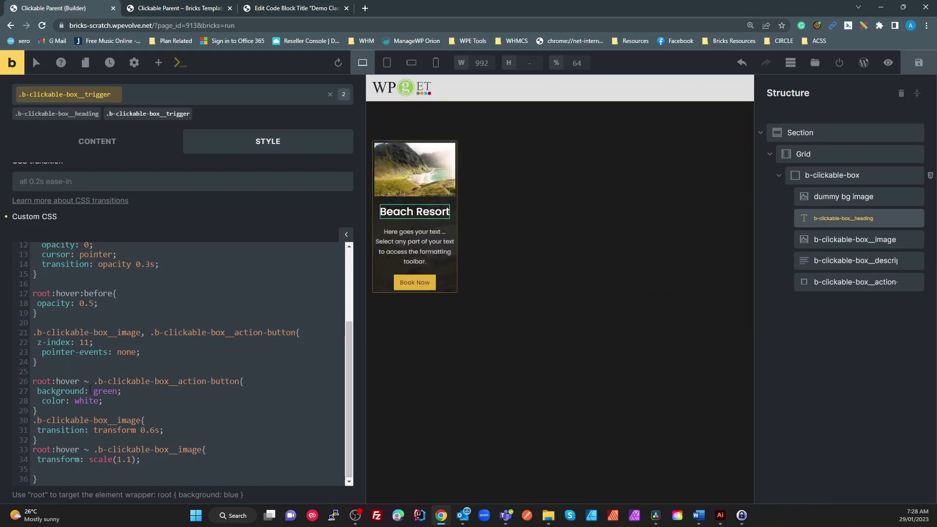
pyautogui.moveTo(38, 439); pyautogui.dragTo(32, 421)
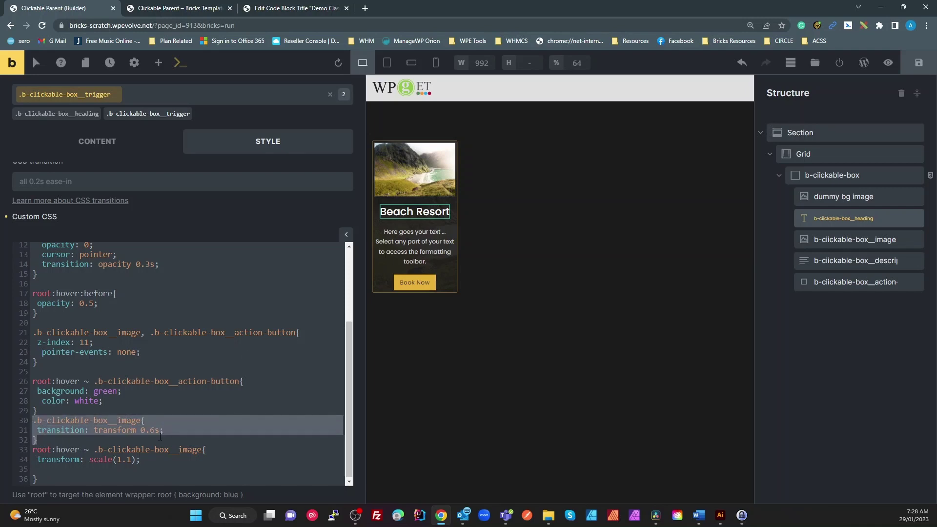
pyautogui.moveTo(79, 450); pyautogui.dragTo(195, 450)
pyautogui.click(113, 457)
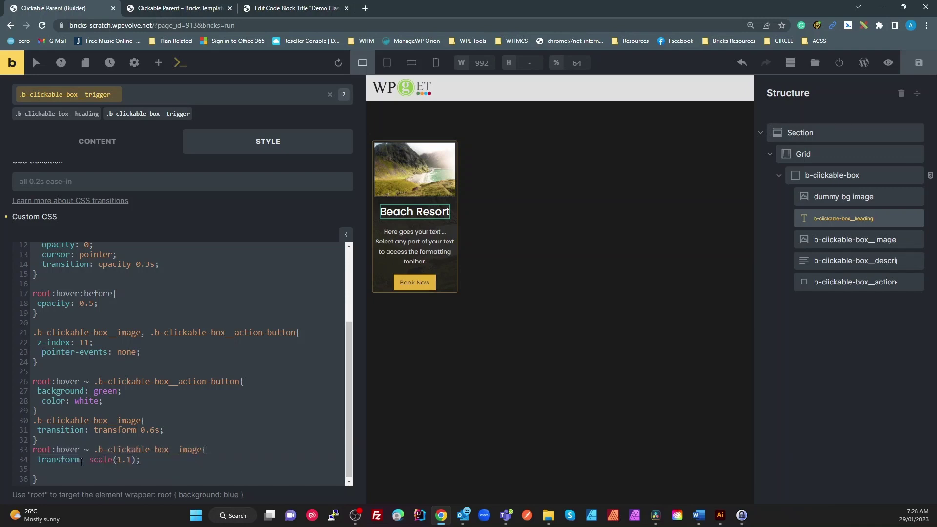
pyautogui.click(131, 459)
pyautogui.moveTo(38, 440); pyautogui.dragTo(28, 425)
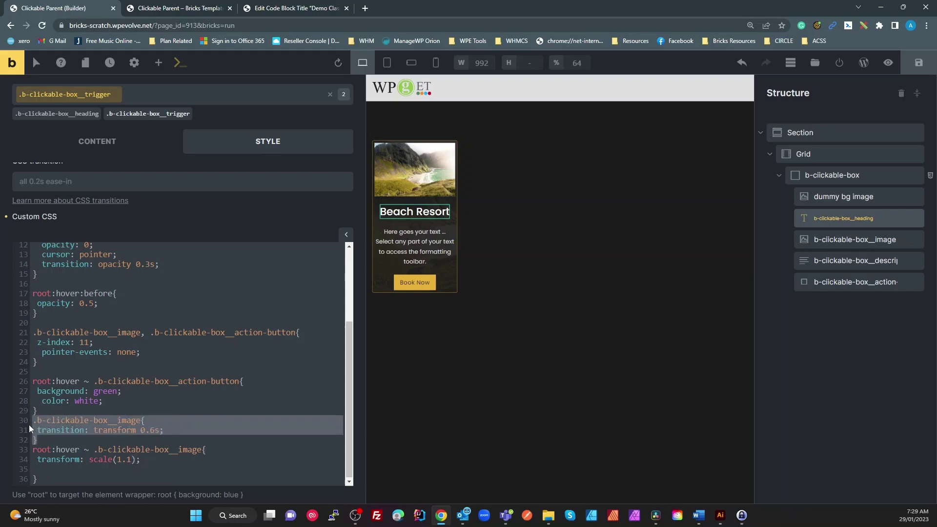
pyautogui.click(57, 415)
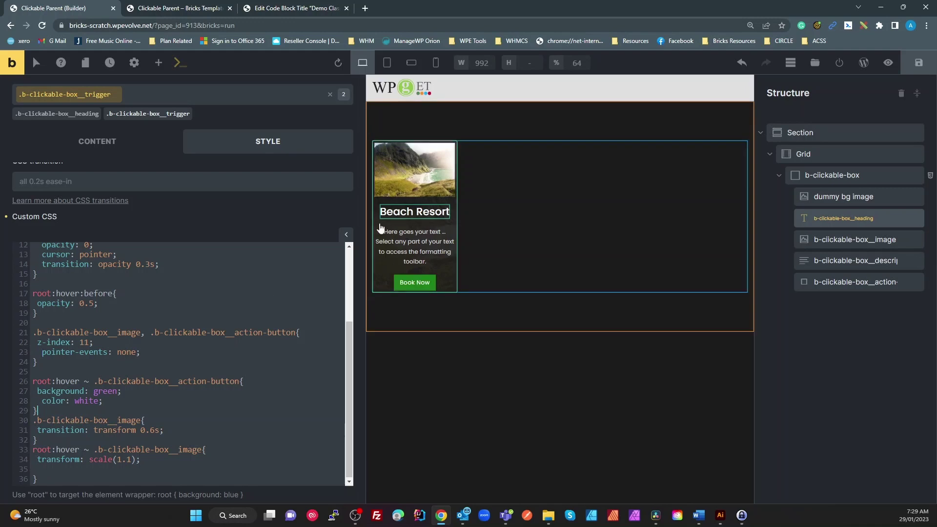